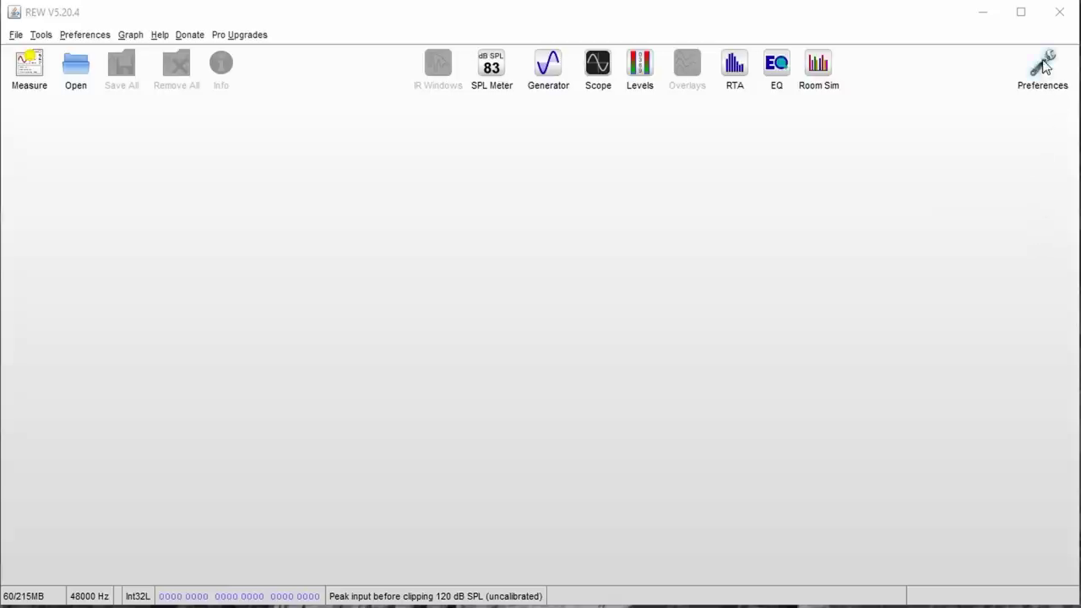
# Step: Set the soundcard to the ASIO driver with the Focusrite USB ASIO device and start the level check
pyautogui.click(1042, 63)
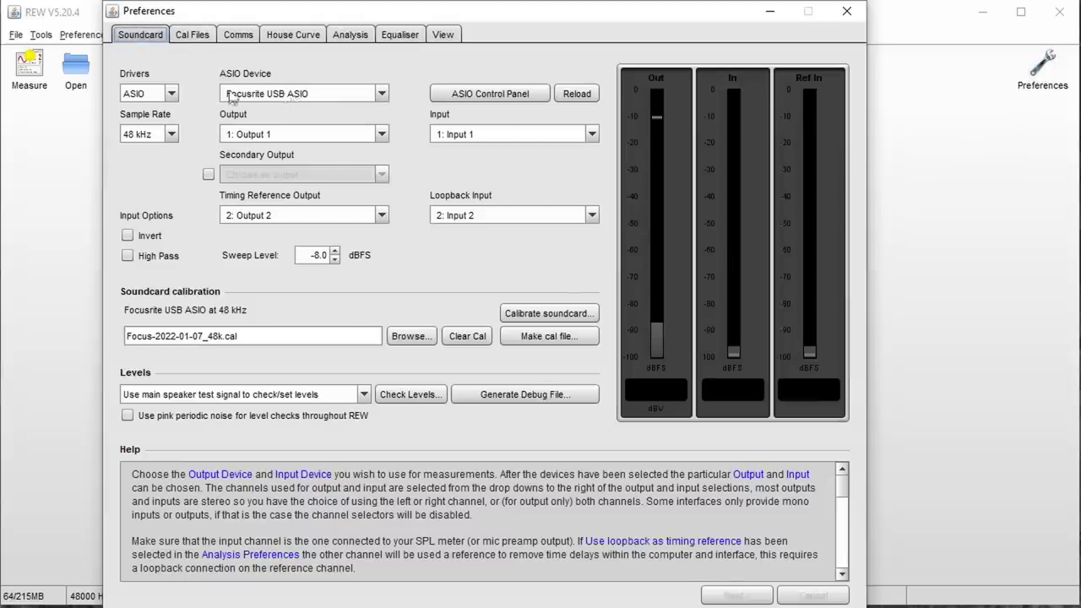
pyautogui.click(170, 94)
pyautogui.click(156, 108)
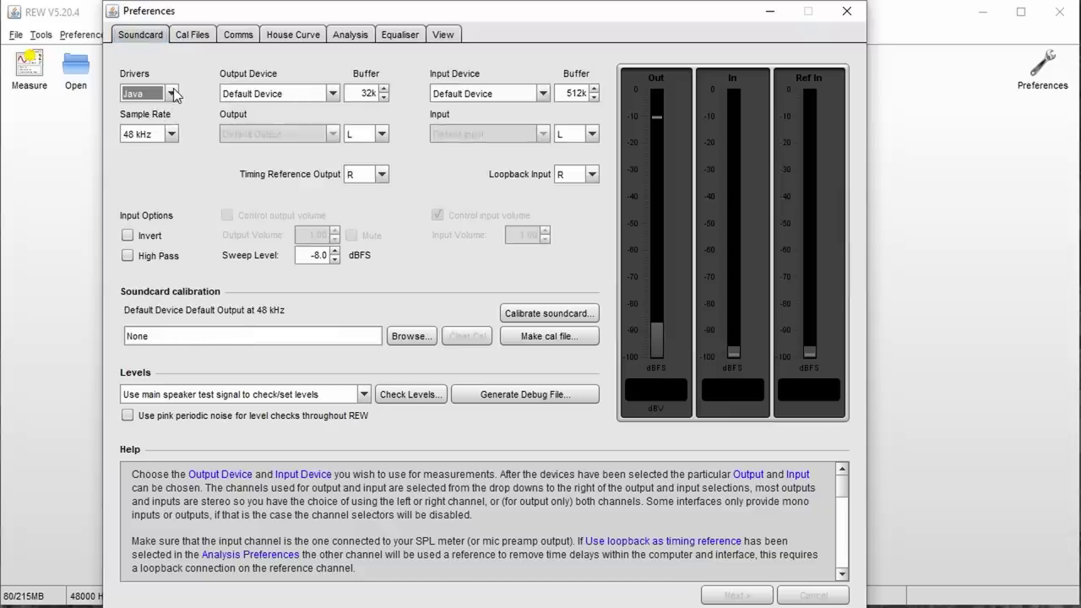
pyautogui.click(173, 94)
pyautogui.click(160, 123)
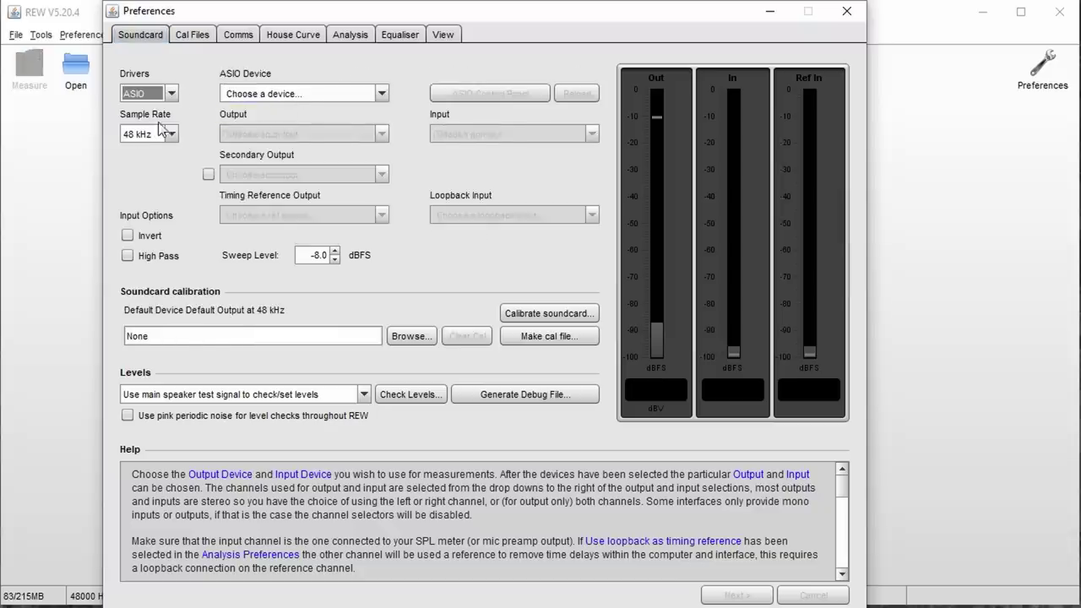
pyautogui.click(376, 93)
pyautogui.click(283, 112)
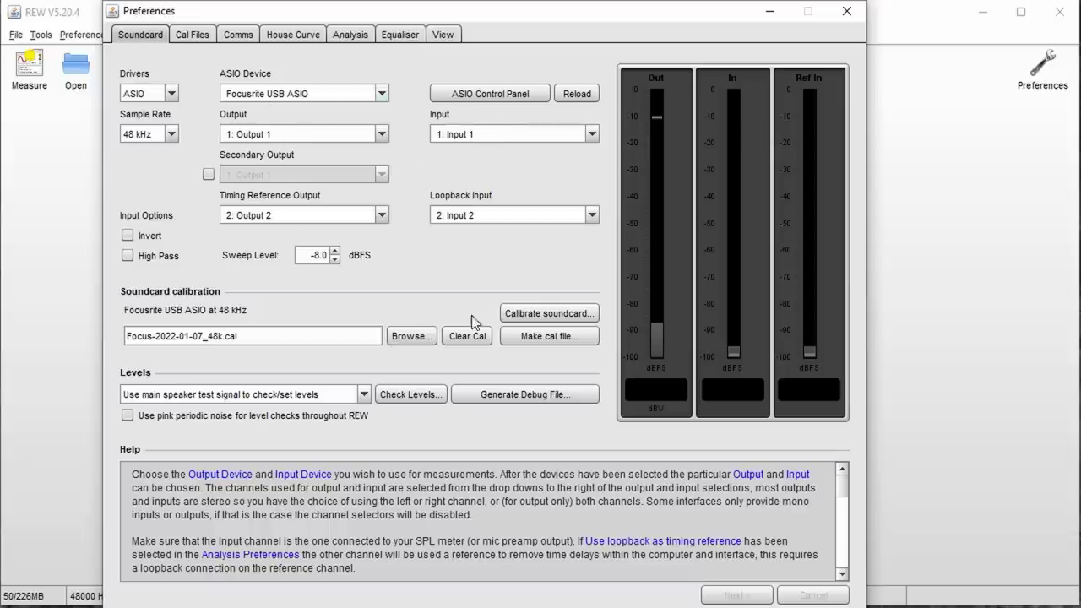
pyautogui.click(404, 398)
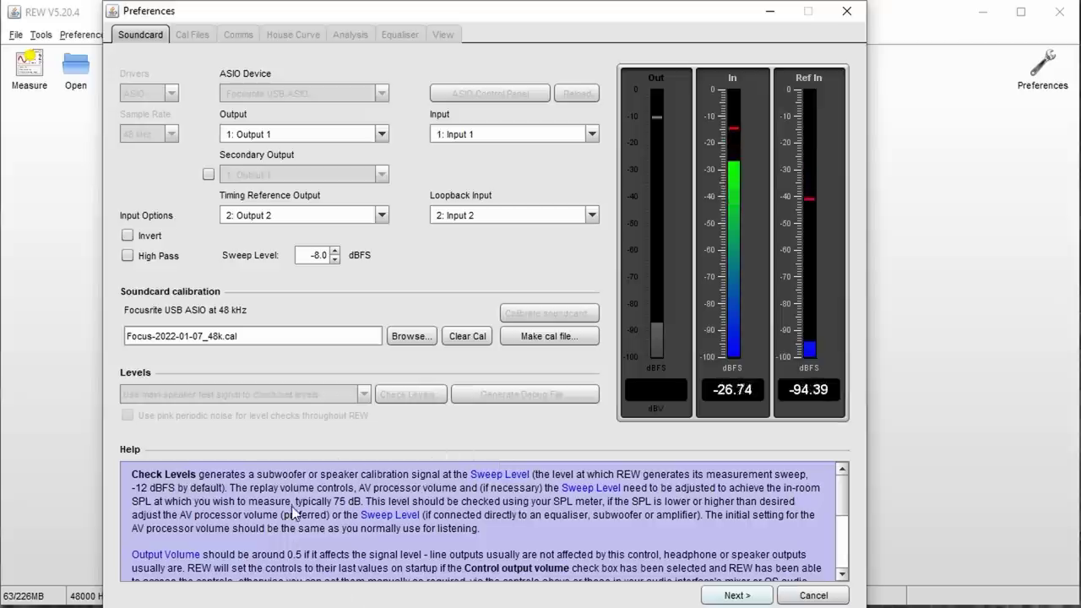
# Step: Finish the level check, leave Windows master volume at 100, and open the input device properties
pyautogui.click(745, 603)
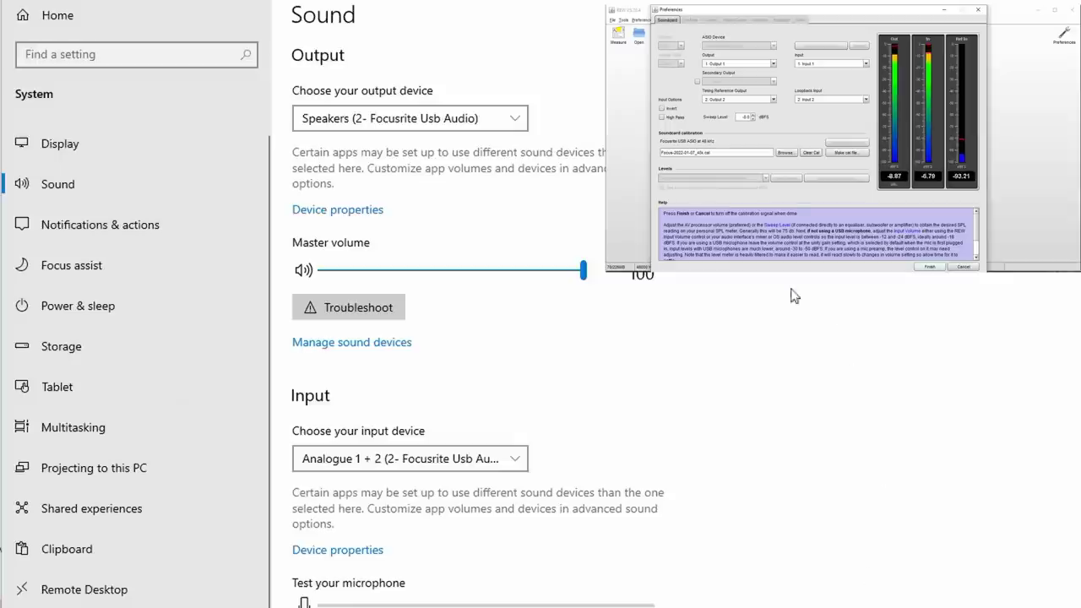
pyautogui.moveTo(582, 279); pyautogui.dragTo(612, 281)
pyautogui.click(338, 549)
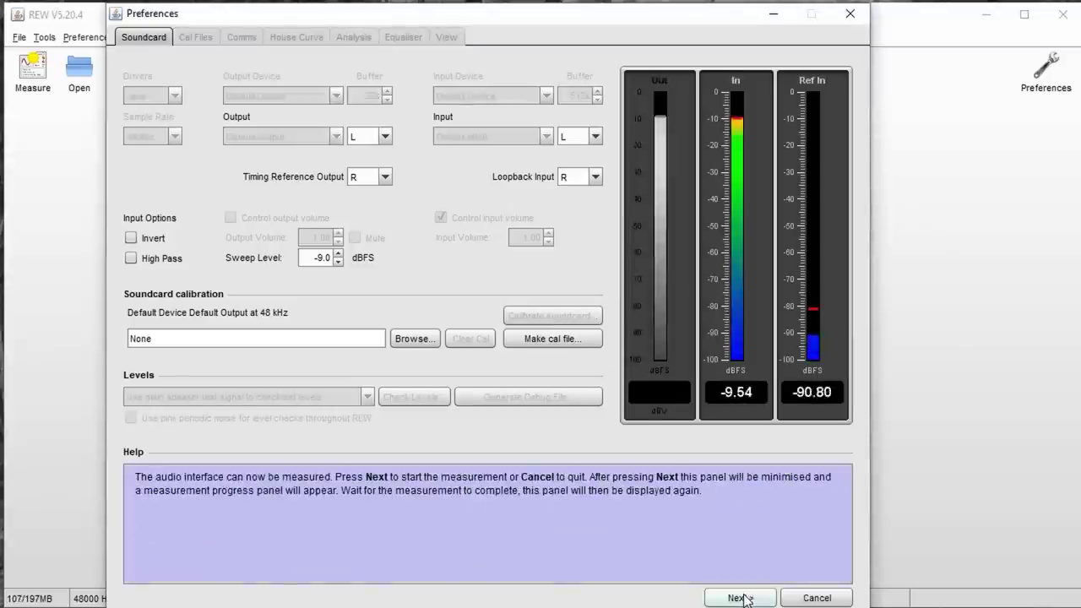
pyautogui.click(740, 597)
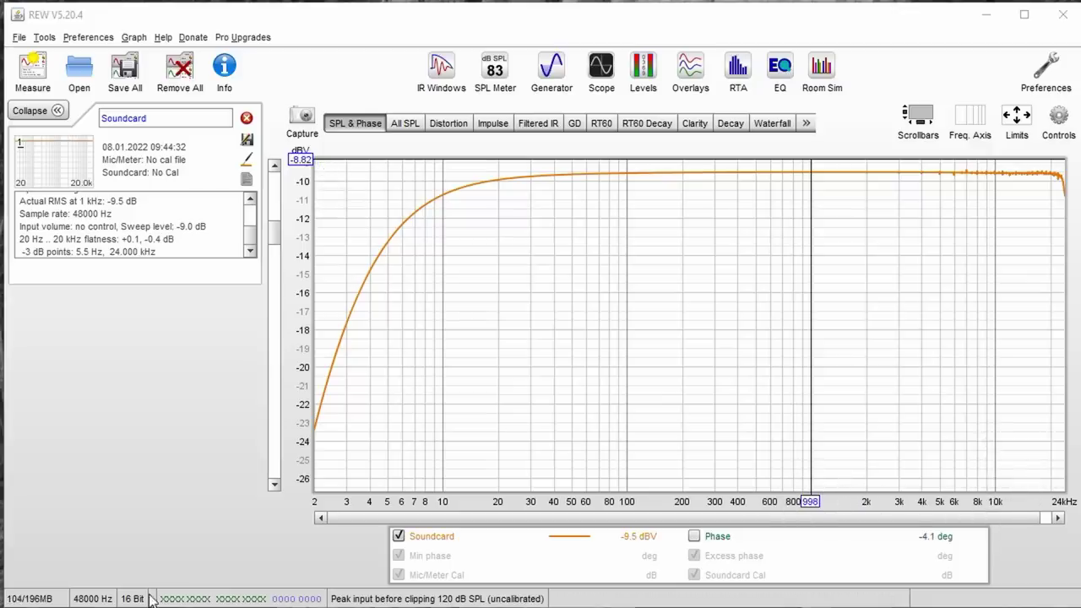
pyautogui.click(355, 210)
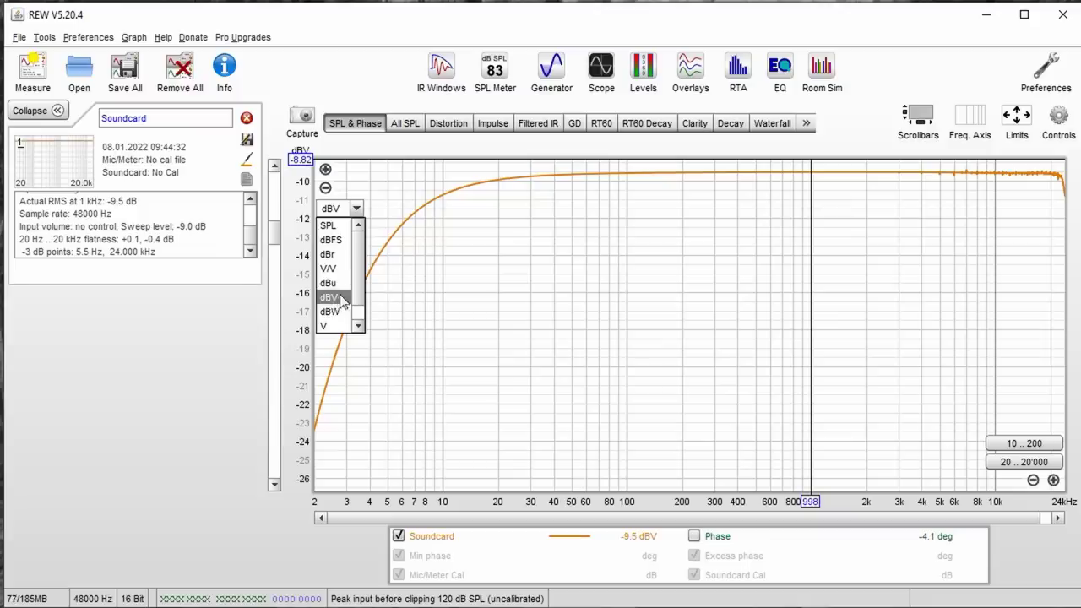
pyautogui.click(346, 300)
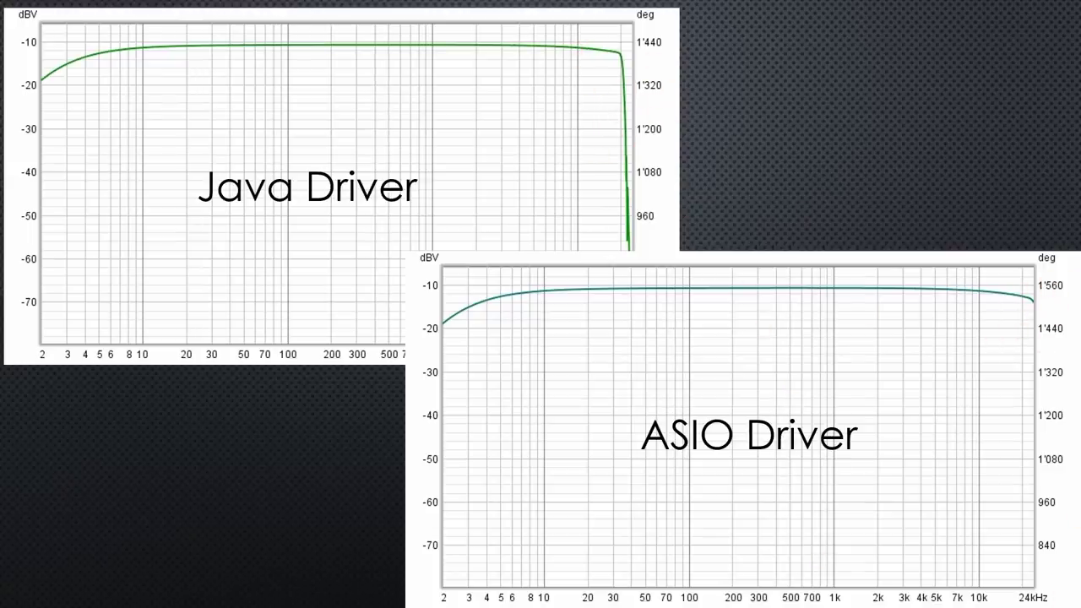
# Step: Advance the slide to the Java versus ASIO driver frequency response comparison
pyautogui.press('Right')
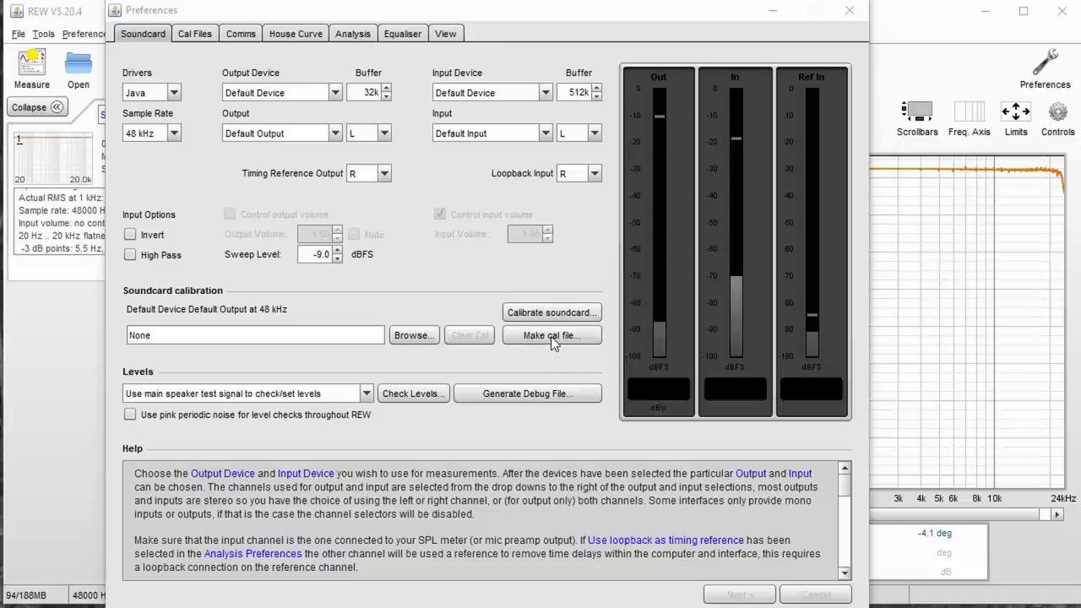
# Step: Save the soundcard measurement as calibration file Focusrite_48k and start a new measurement
pyautogui.click(552, 335)
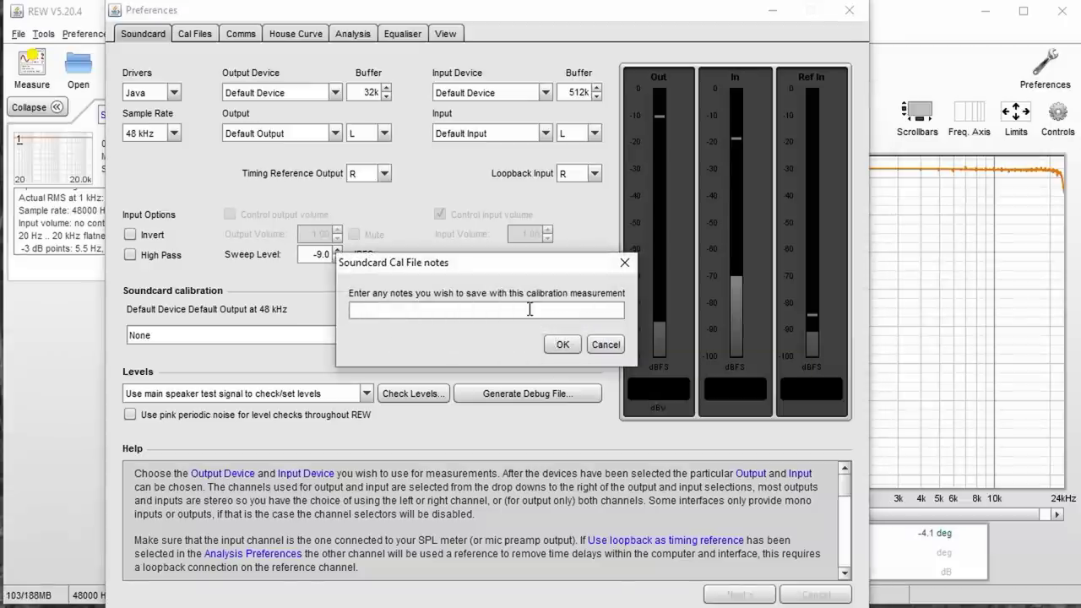
pyautogui.write('Focusrite_48k')
pyautogui.click(568, 352)
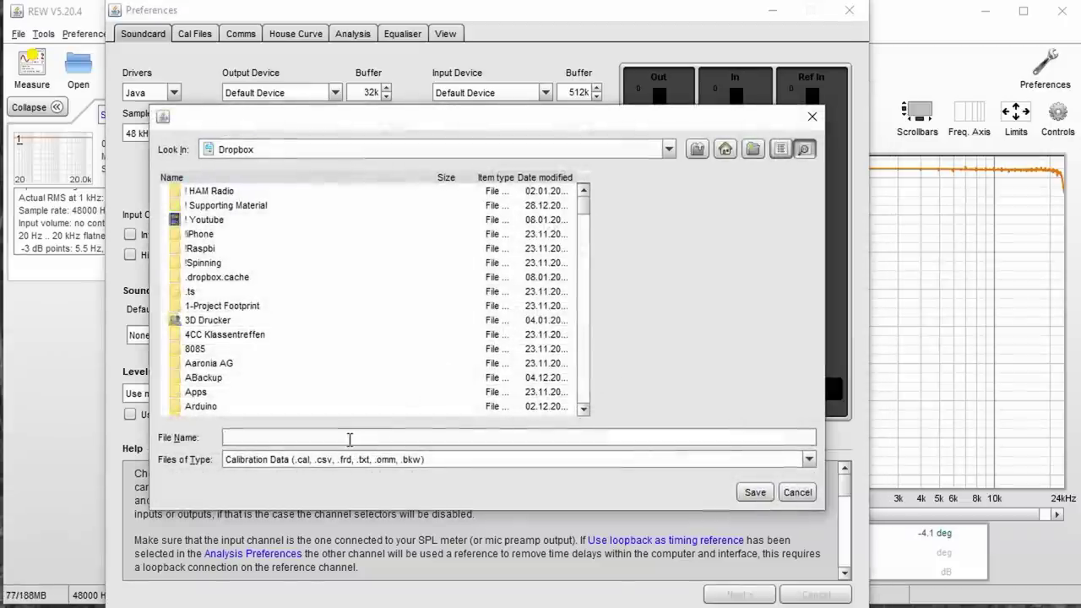
pyautogui.write('Focusrite_48k')
pyautogui.press('Return')
pyautogui.press('Escape')
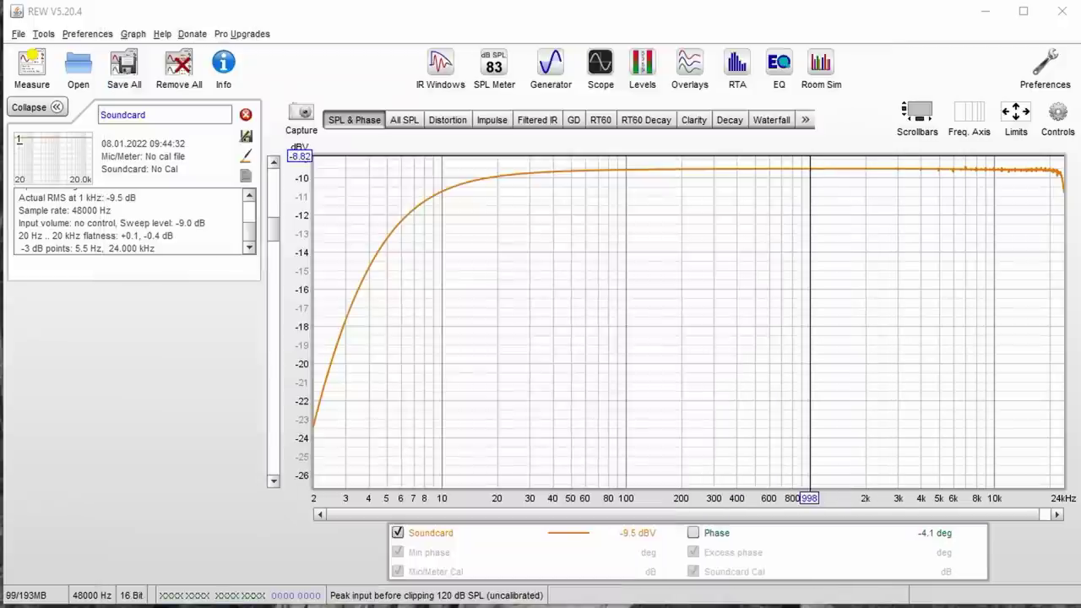
pyautogui.click(32, 65)
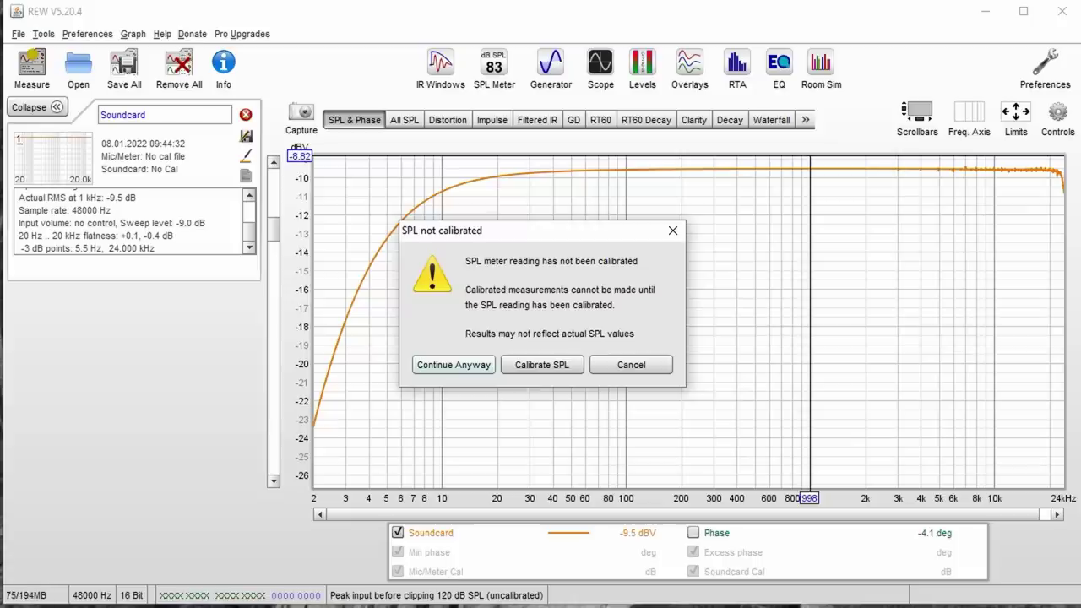
# Step: Continue without SPL calibration, check the input level, and run the 2 Hz–22,050 Hz sweep
pyautogui.click(433, 369)
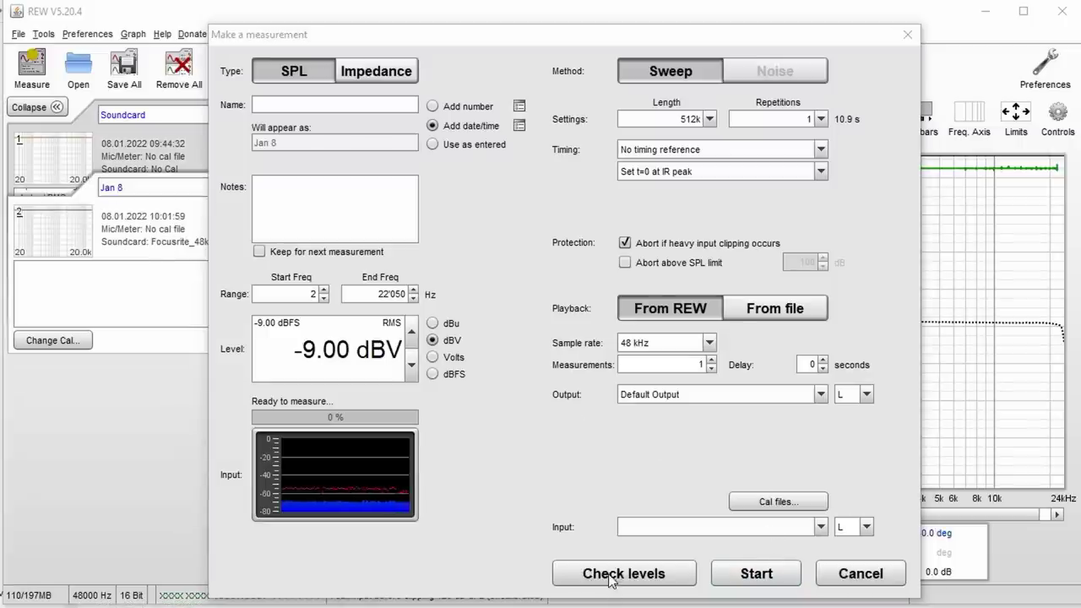
pyautogui.click(611, 576)
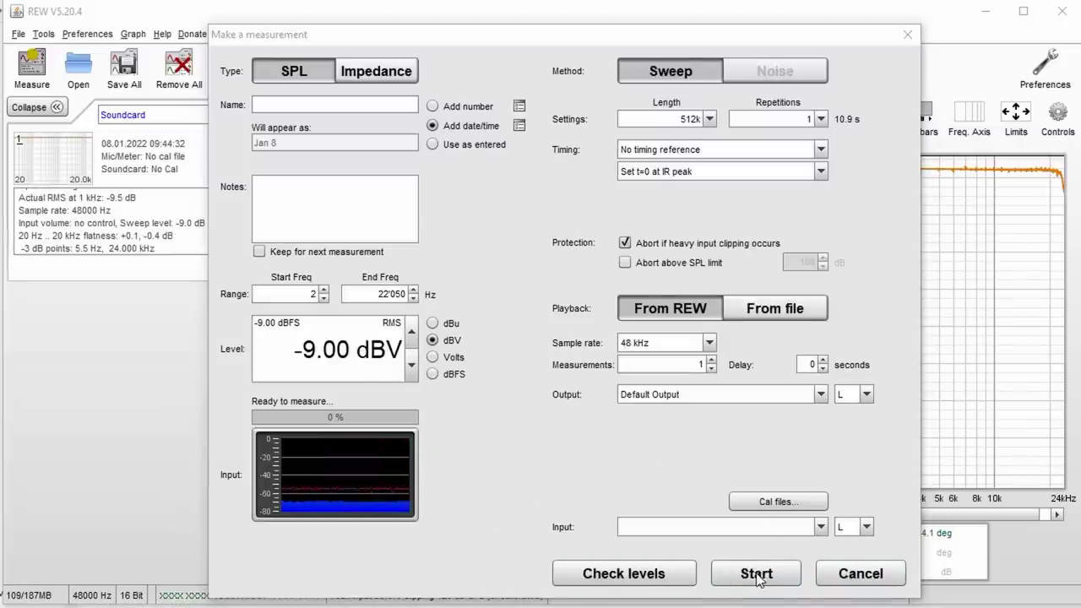
pyautogui.click(756, 575)
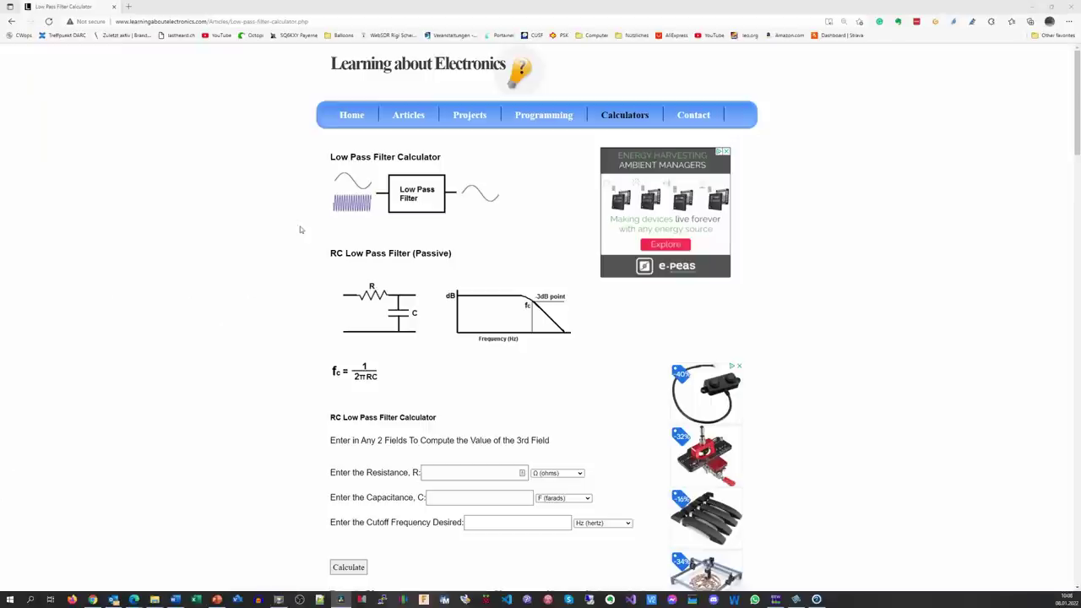
# Step: Calculate the low-pass capacitor for 1 kHz cutoff and 10 kΩ, giving 15.923567 nF
pyautogui.click(481, 523)
pyautogui.click(601, 523)
pyautogui.click(591, 541)
pyautogui.click(426, 471)
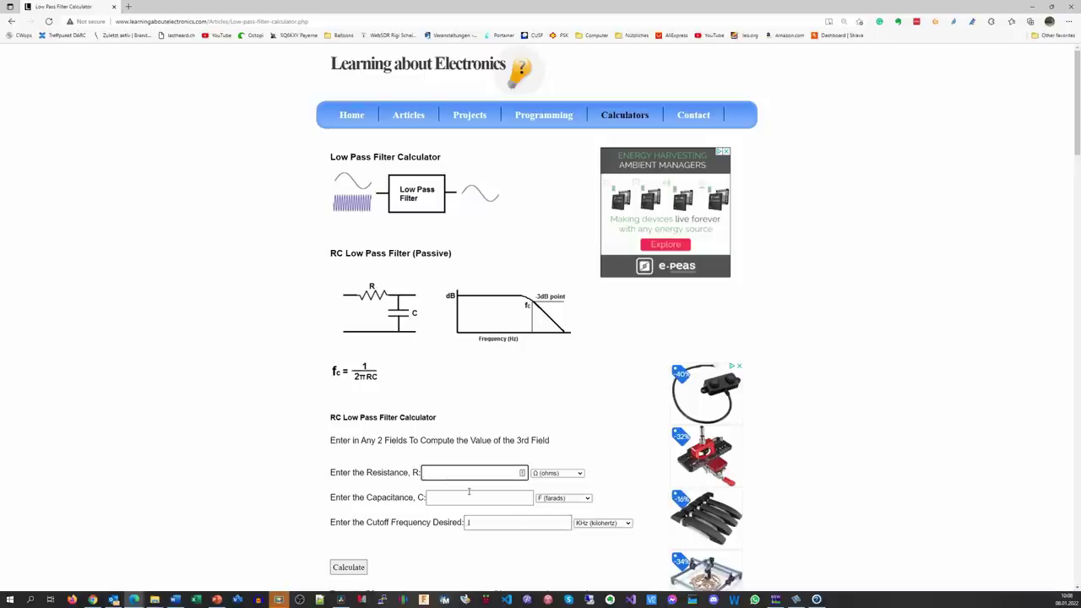
pyautogui.click(571, 473)
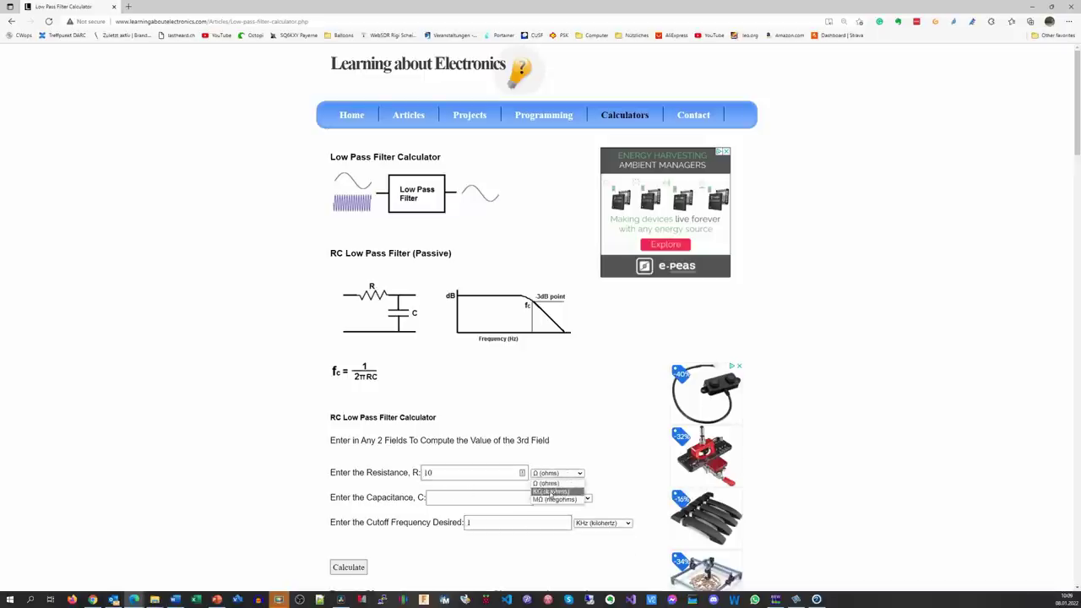
pyautogui.click(556, 488)
pyautogui.click(347, 567)
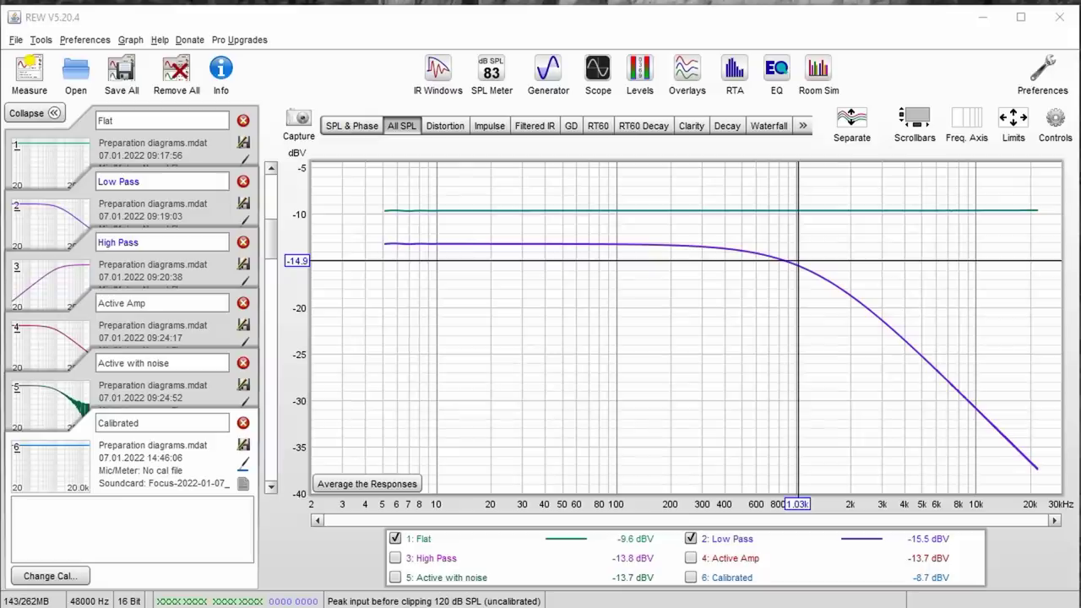
# Step: Zoom the dBV axis in and out, then read curve levels at about 9 Hz, 11.9 Hz and 1 kHz
pyautogui.moveTo(357, 326)
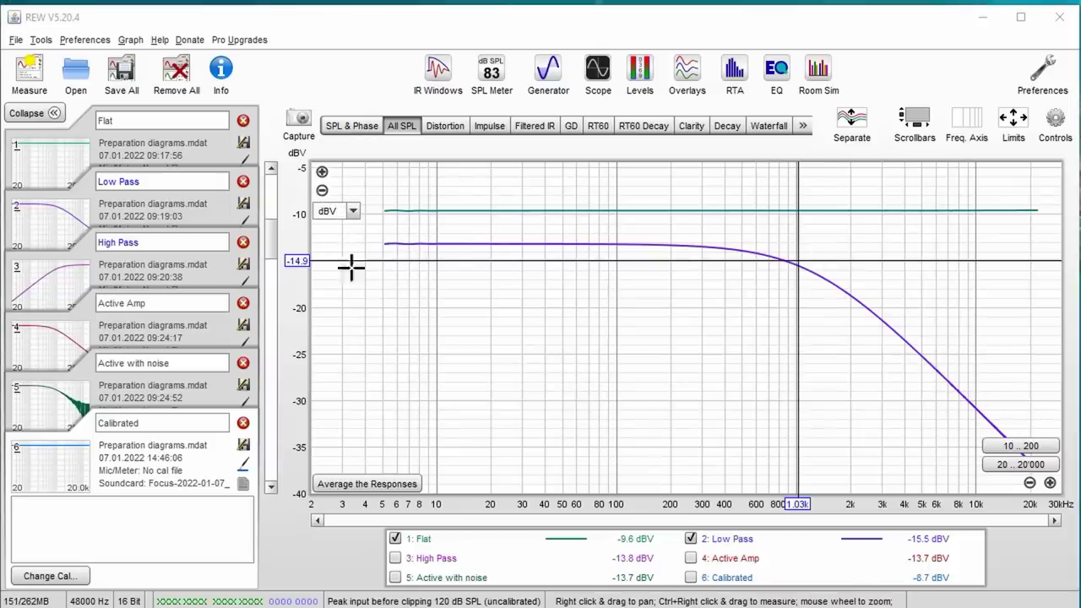
pyautogui.click(322, 172)
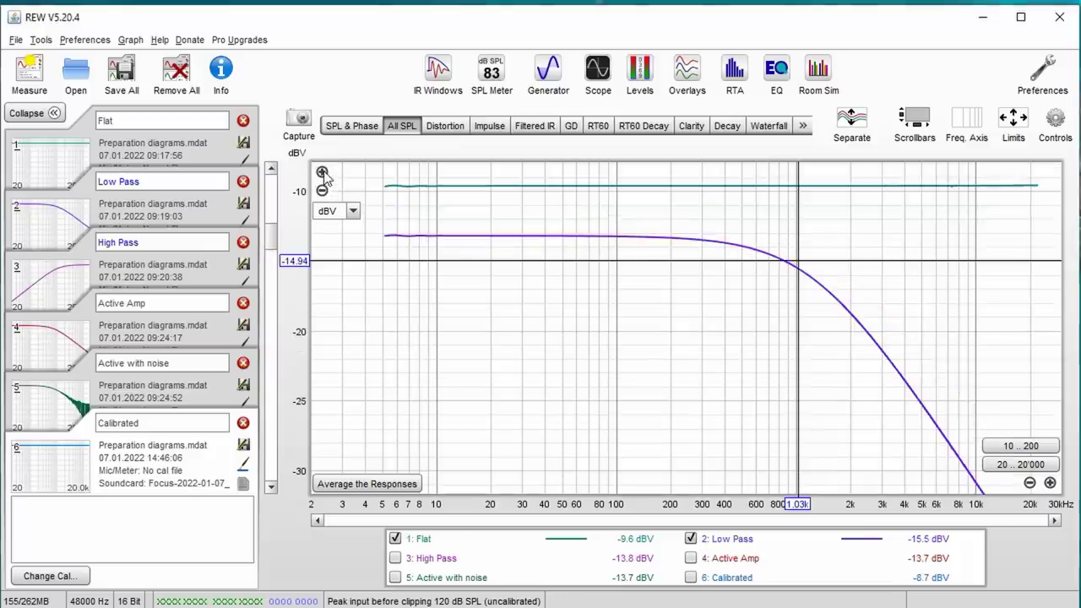
pyautogui.click(322, 192)
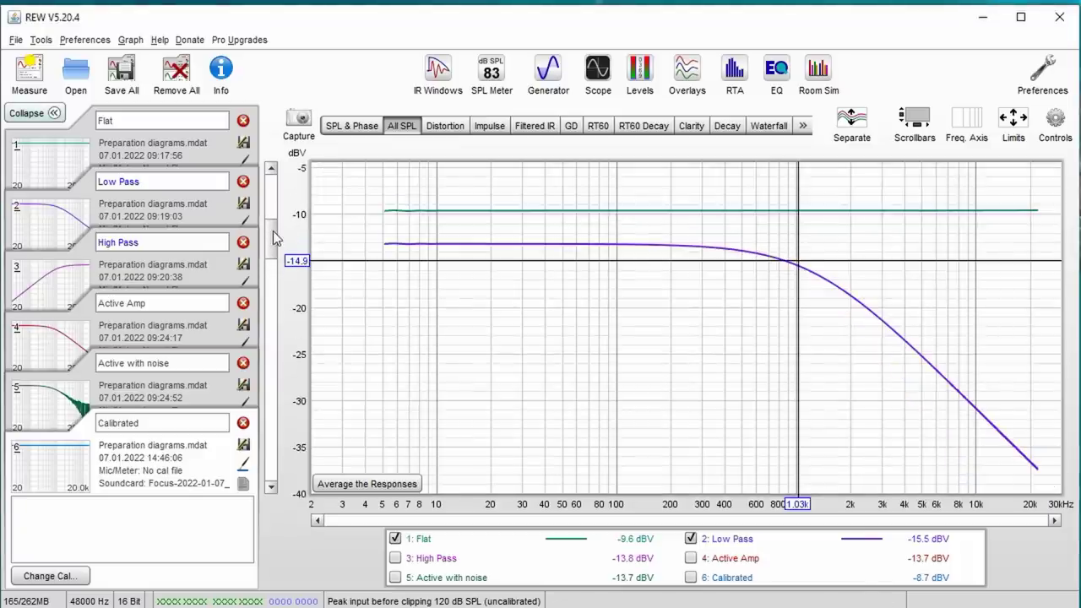
pyautogui.moveTo(275, 239)
pyautogui.mouseDown()
pyautogui.moveTo(278, 248)
pyautogui.moveTo(277, 217)
pyautogui.moveTo(277, 228)
pyautogui.mouseUp()
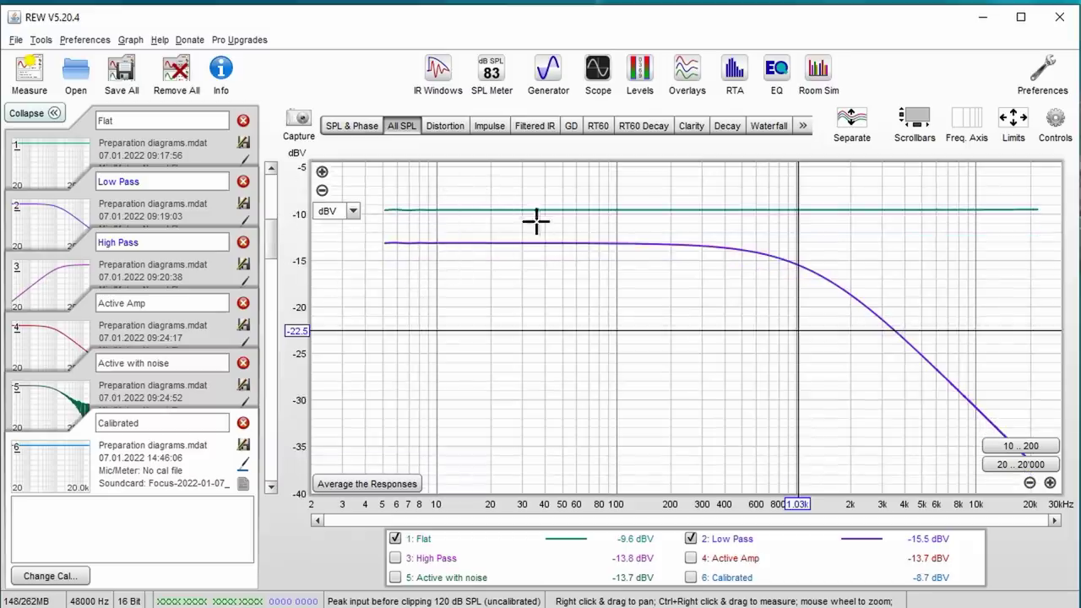
pyautogui.click(431, 210)
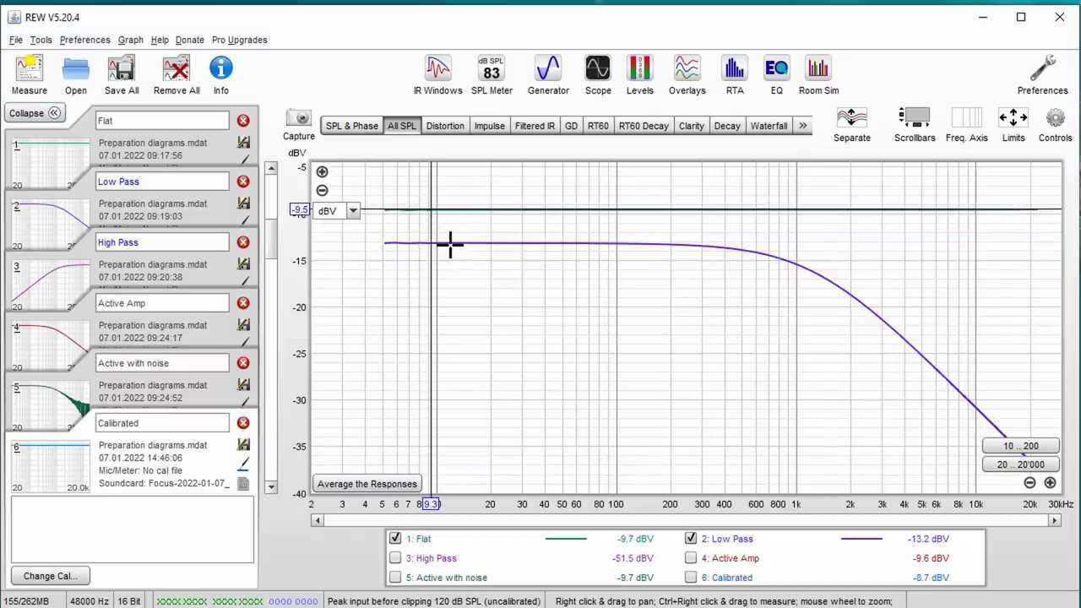
pyautogui.click(450, 245)
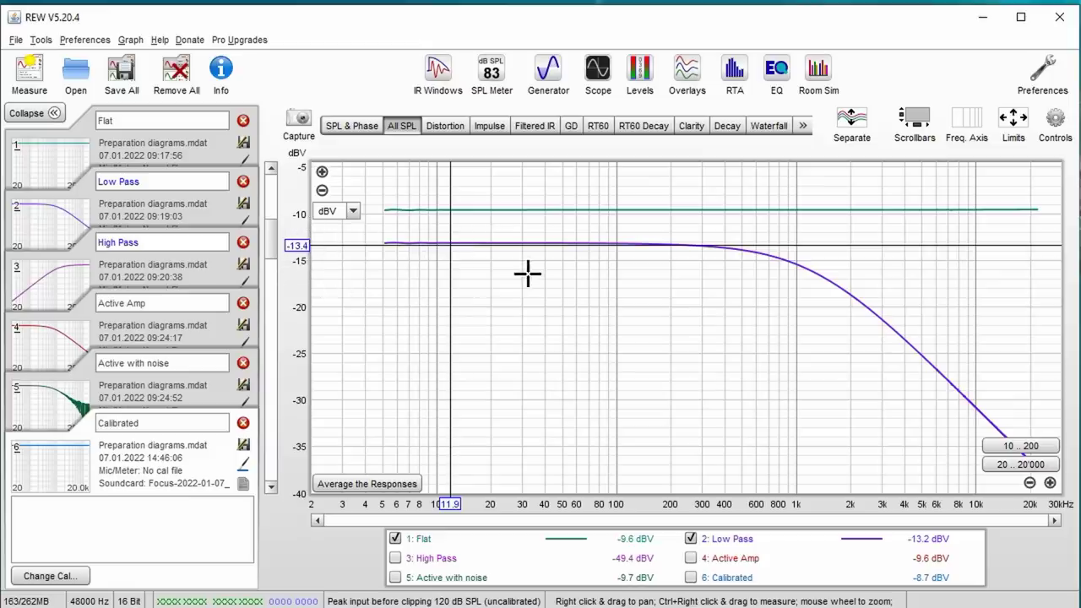
pyautogui.click(796, 259)
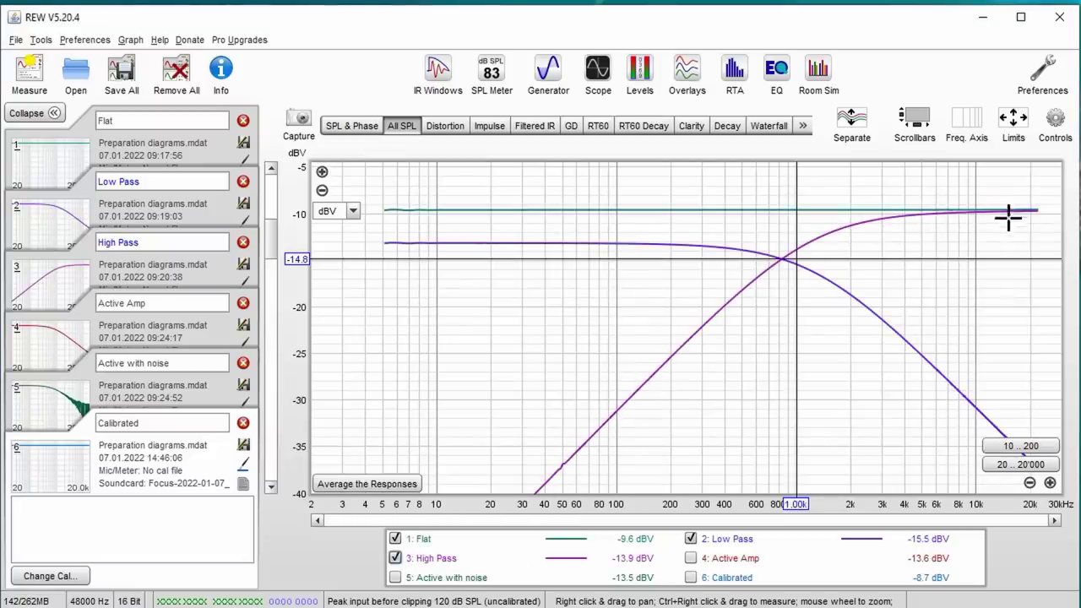
# Step: Place the graph cursor near 1 kHz to read the levels there
pyautogui.click(798, 244)
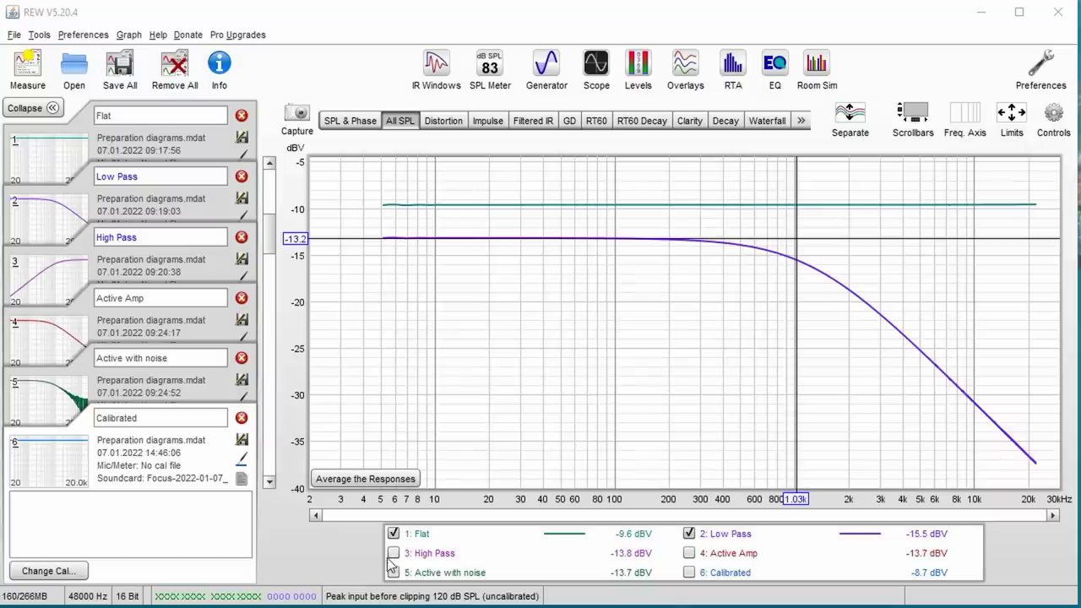
# Step: Show the Active with noise and Active Amp curves on the graph
pyautogui.click(394, 572)
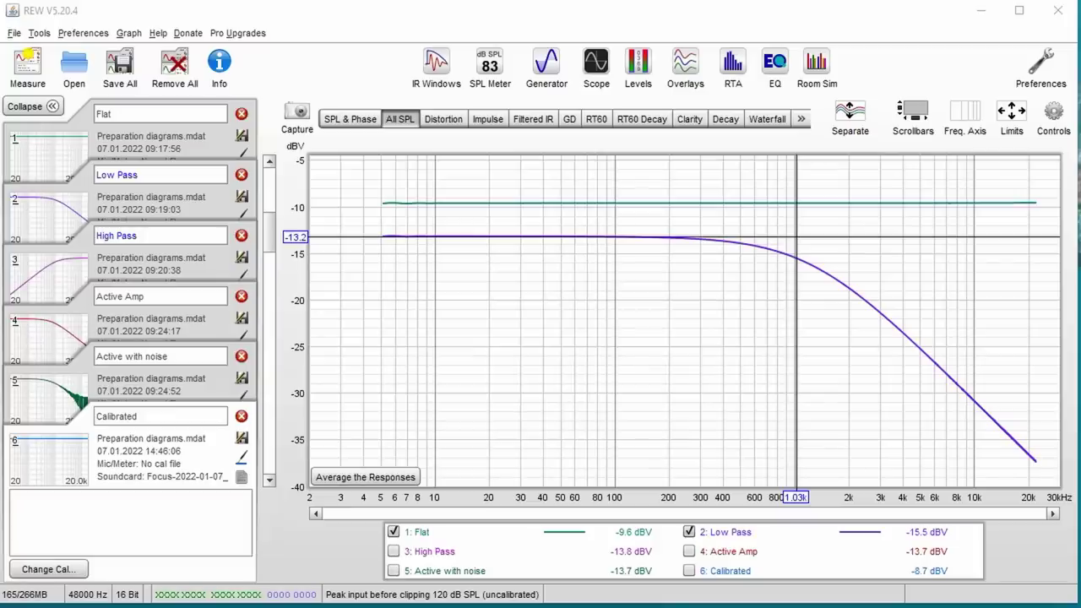
pyautogui.click(689, 551)
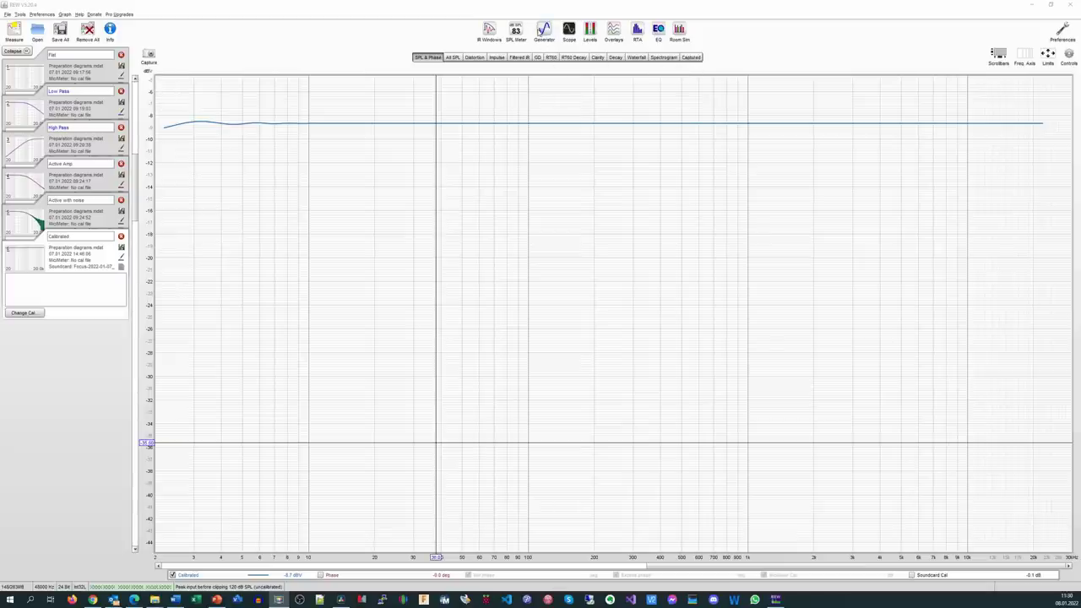
# Step: Play the generator's test tone and start the oscilloscope capturing the input
pyautogui.click(543, 34)
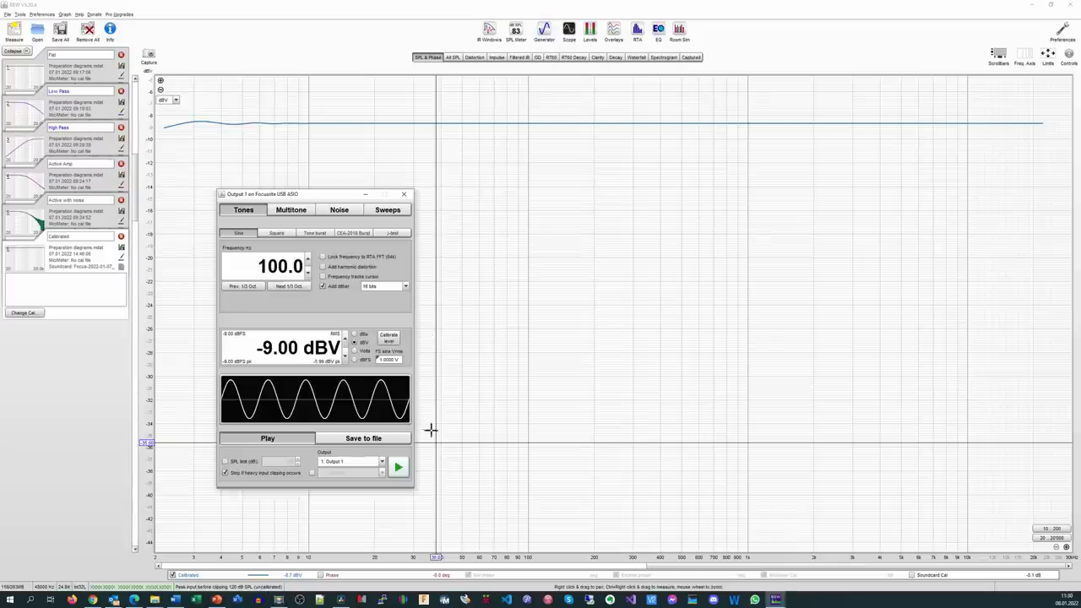
pyautogui.click(397, 467)
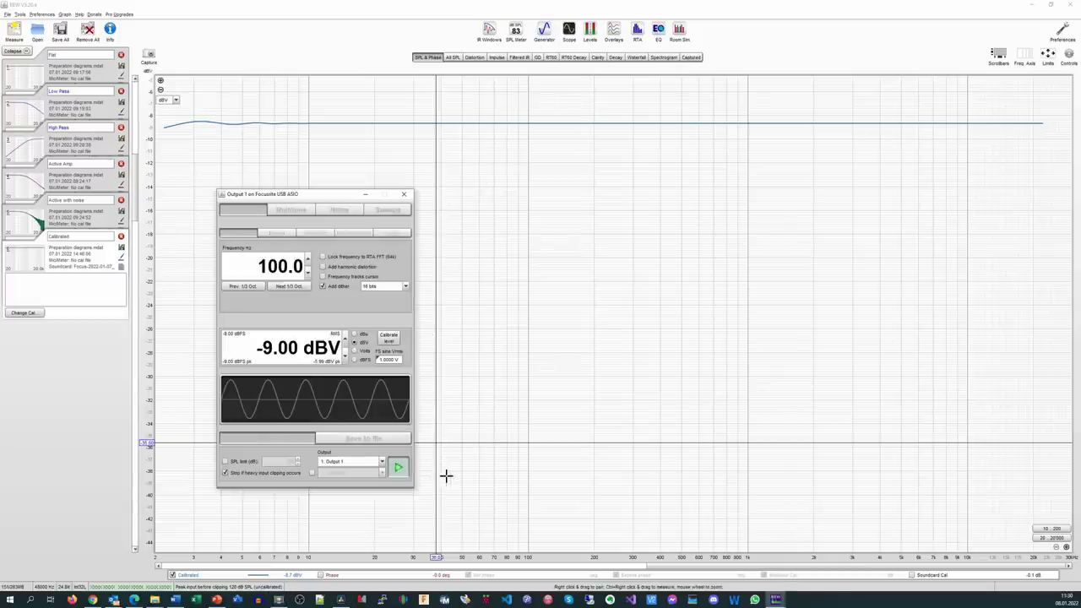
pyautogui.click(569, 32)
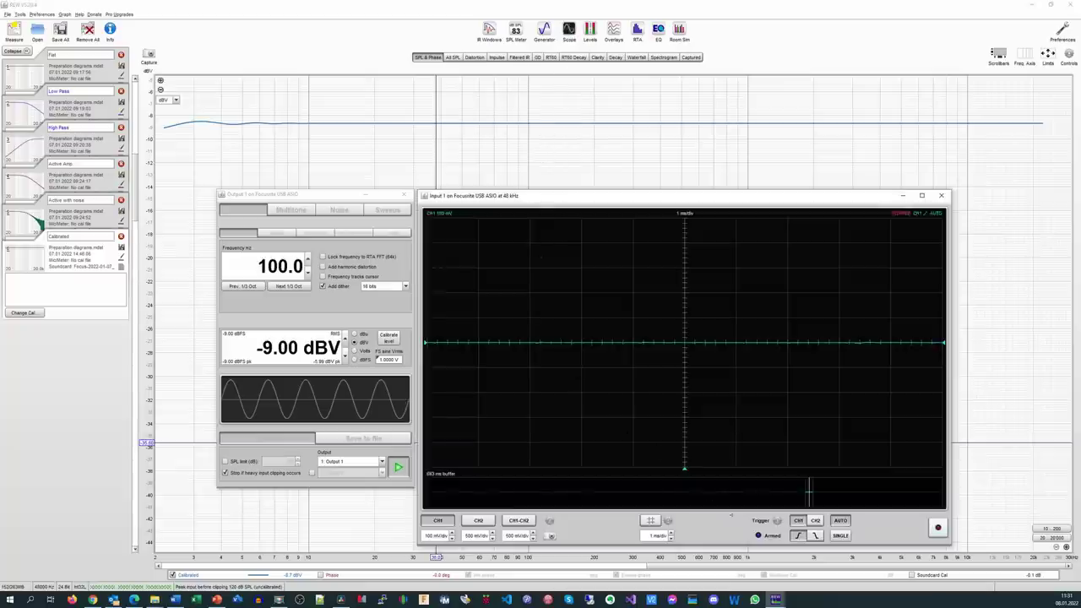
pyautogui.click(937, 527)
# Step: Set the generator frequency to 1000 Hz, then 5000 Hz, and restart the scope capture
pyautogui.click(275, 266)
pyautogui.write('1000')
pyautogui.press('Return')
pyautogui.click(266, 267)
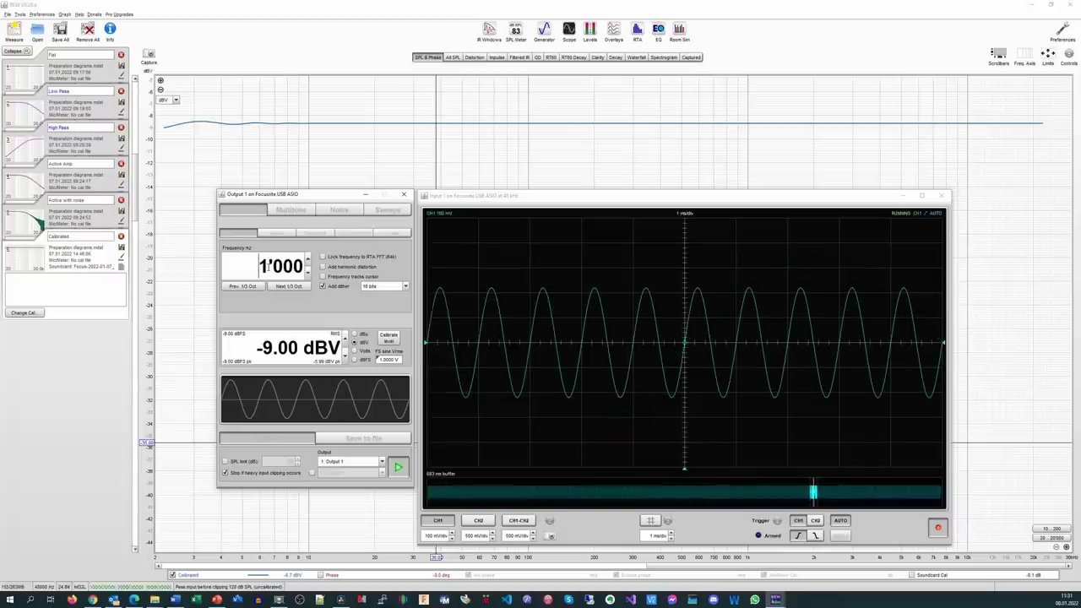
pyautogui.press('BackSpace')
pyautogui.write('5')
pyautogui.press('Return')
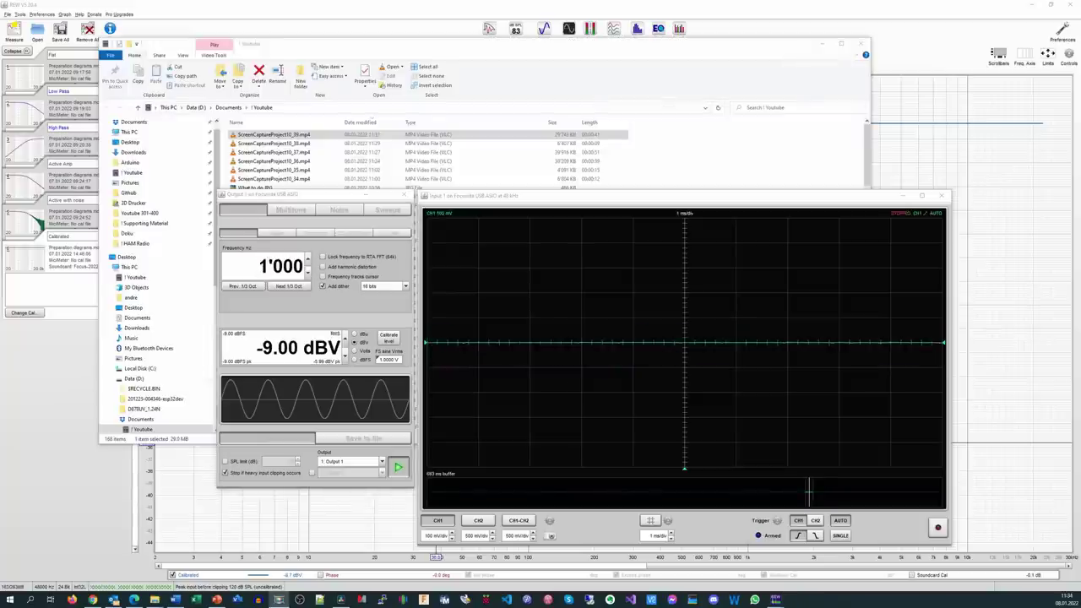
pyautogui.click(937, 527)
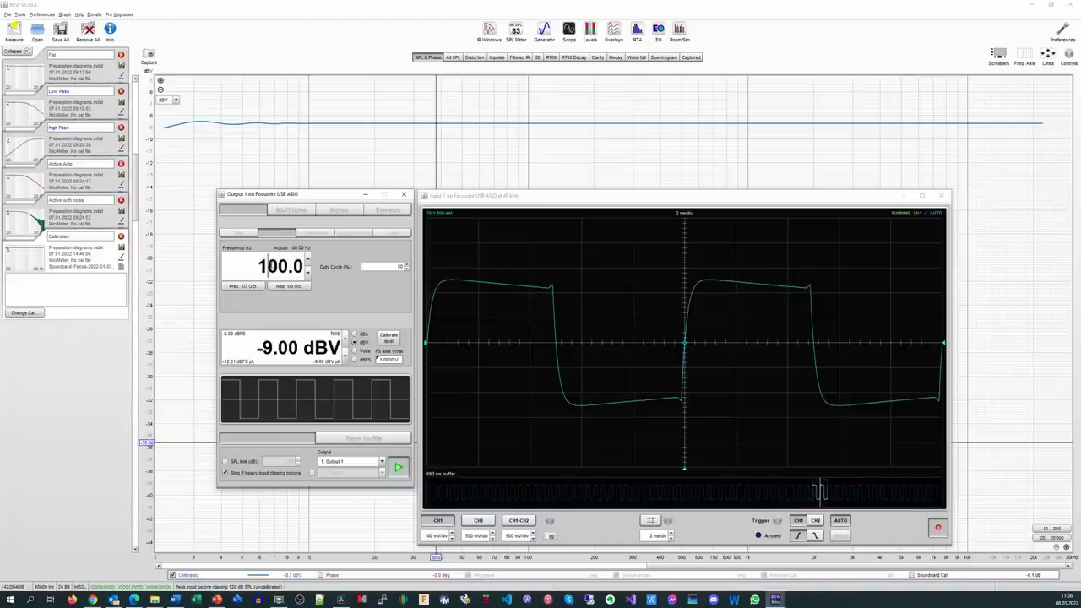
# Step: Change the square-wave frequency from 100 to 1000 Hz
pyautogui.write('0')
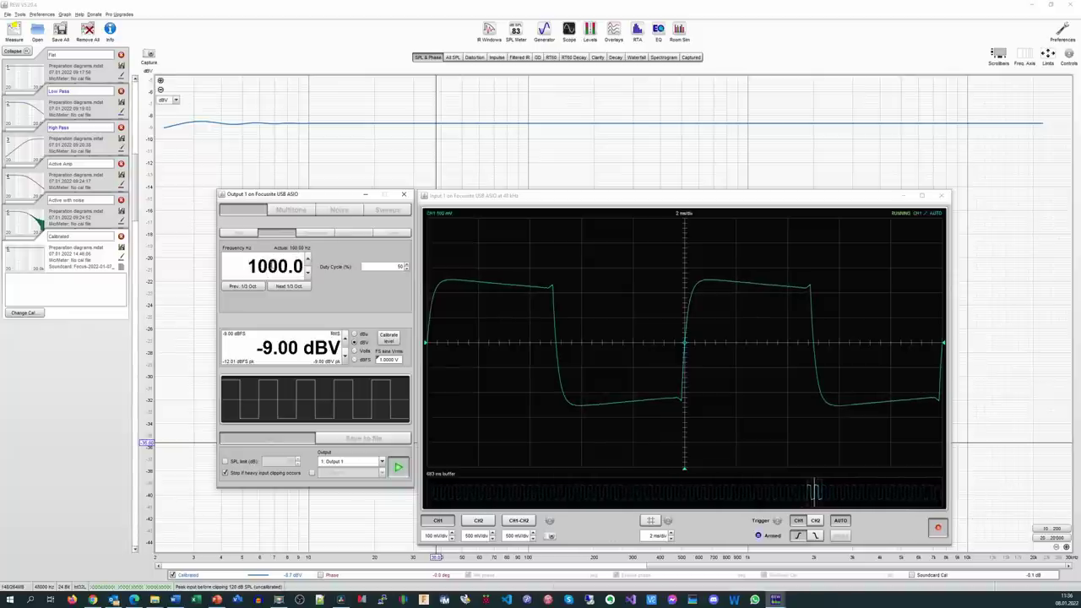
pyautogui.press('Return')
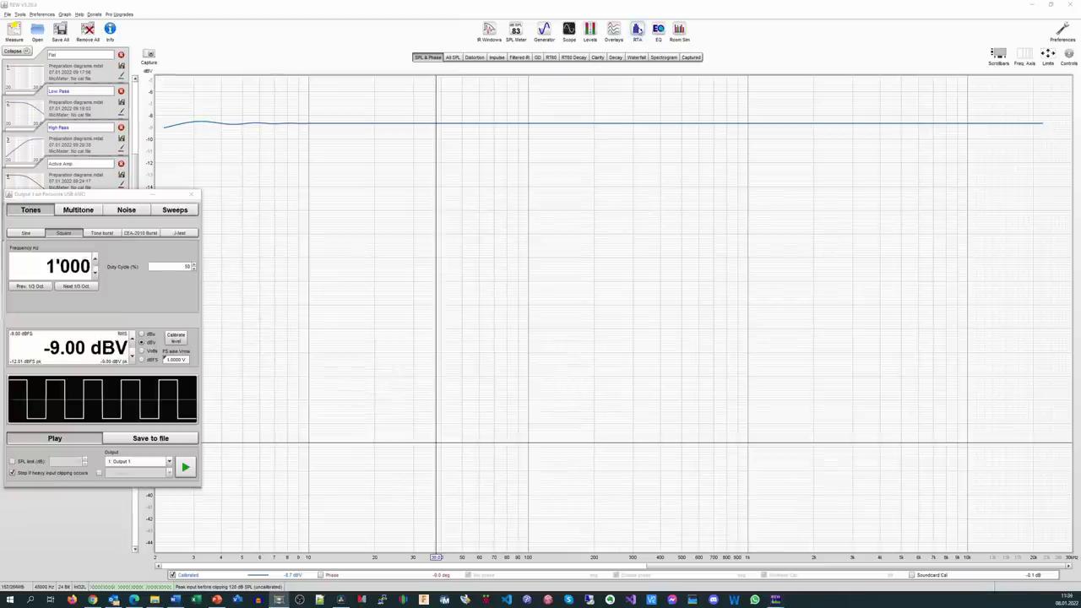
# Step: Show the RTA full screen with the 1 kHz square wave playing; read the 1 kHz and ~22 kHz peak levels
pyautogui.click(637, 30)
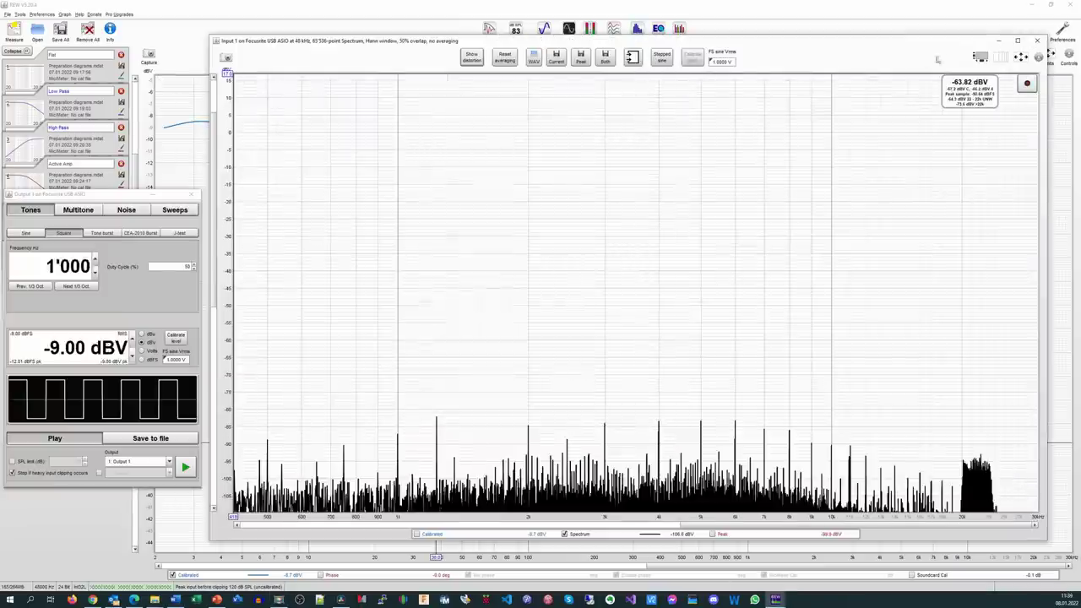
pyautogui.click(1017, 41)
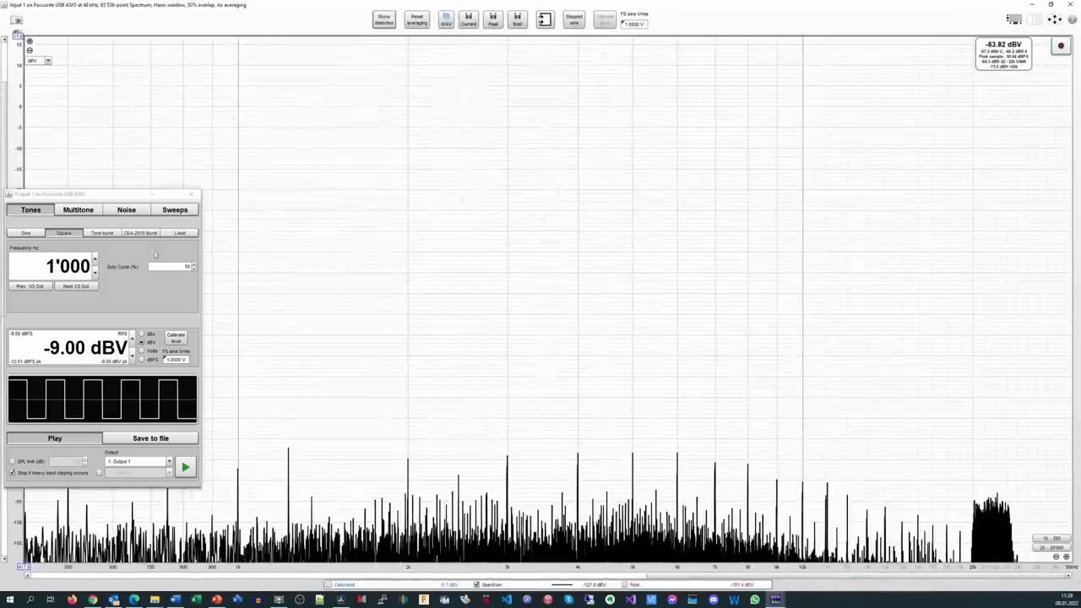
pyautogui.click(185, 466)
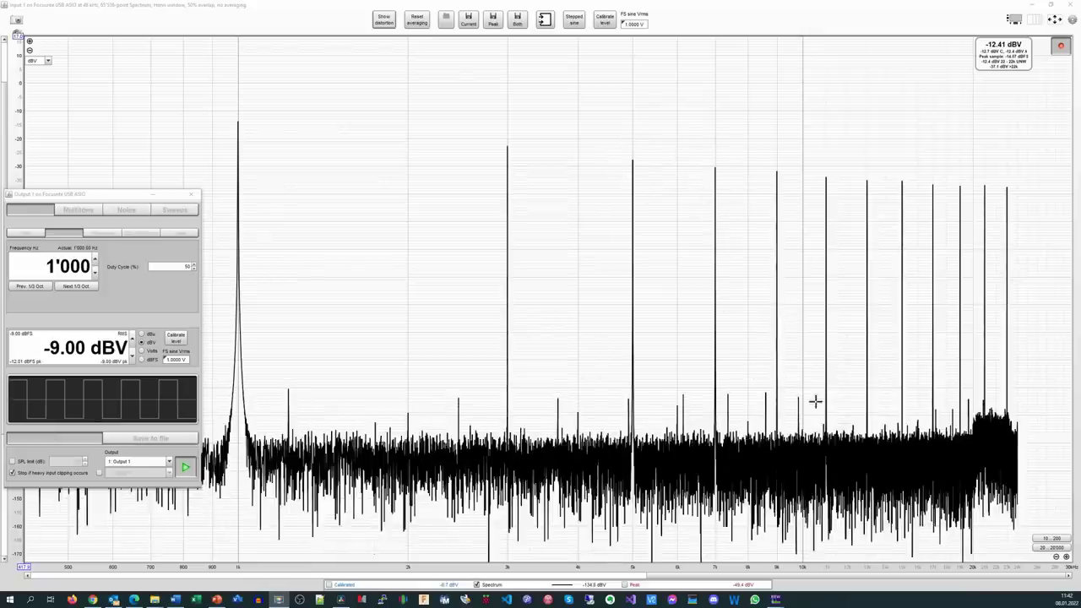
pyautogui.click(234, 125)
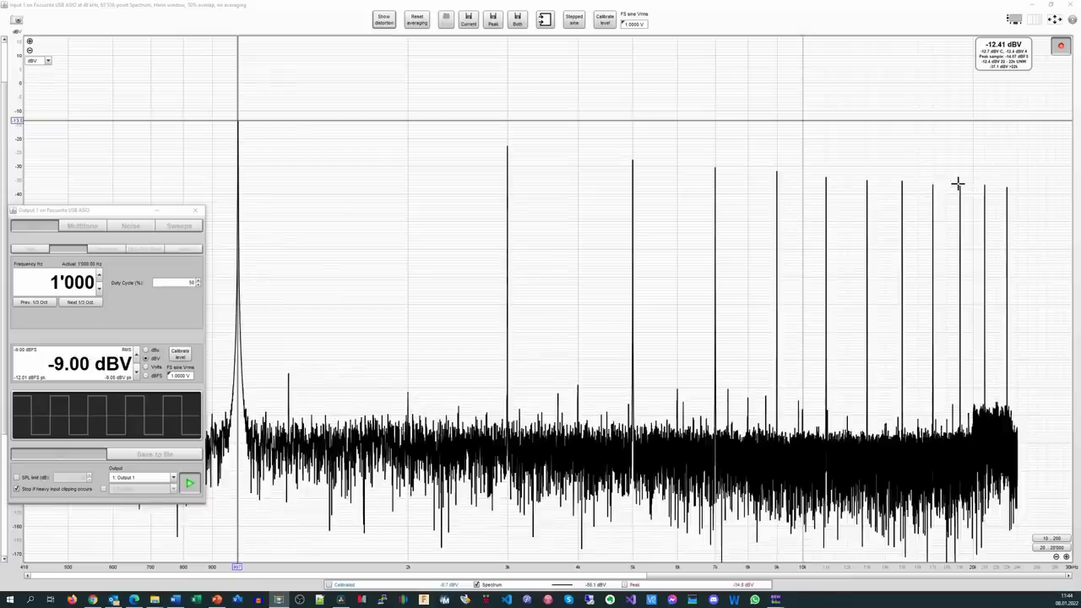
pyautogui.click(1006, 278)
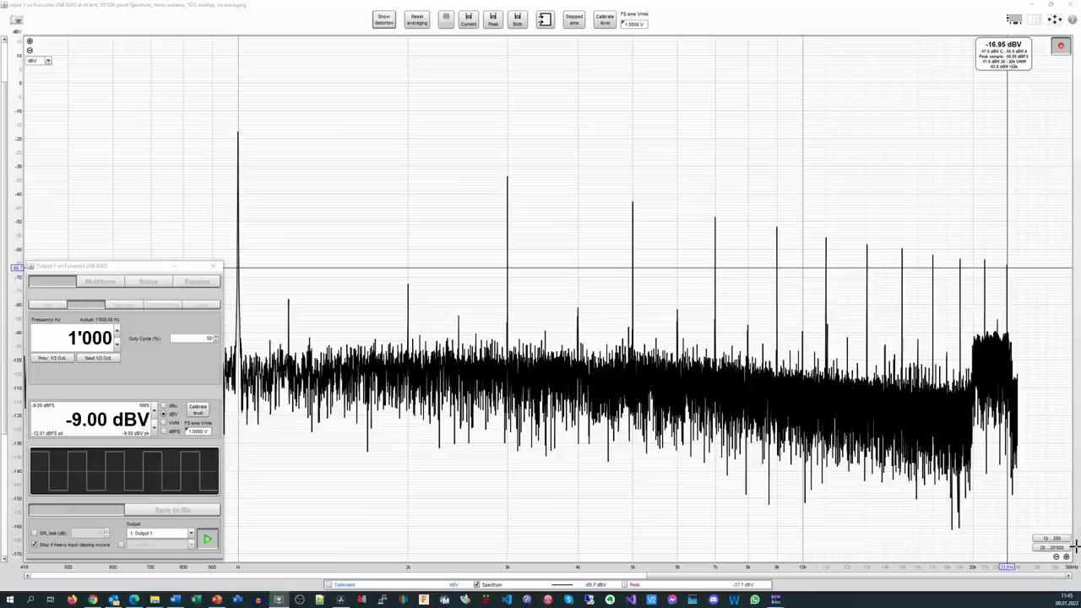